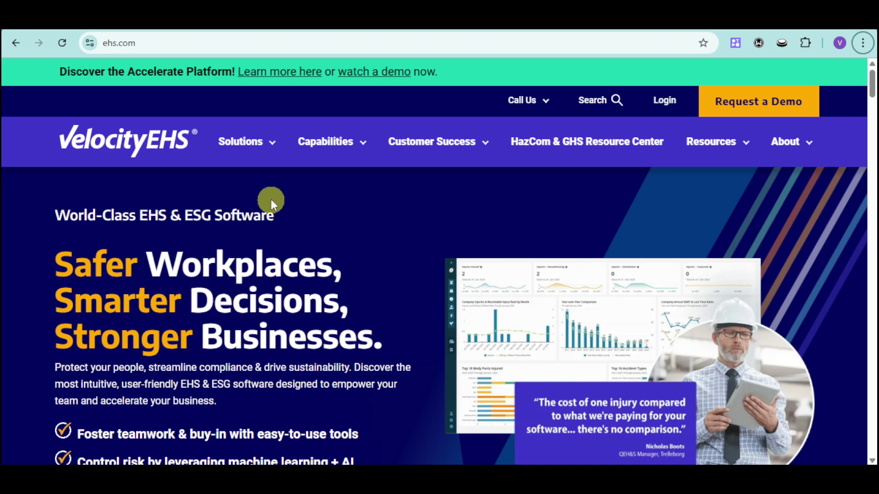
# Return to the SDS Free Trial sign-up page
pyautogui.moveTo(257, 142)
pyautogui.moveTo(329, 143)
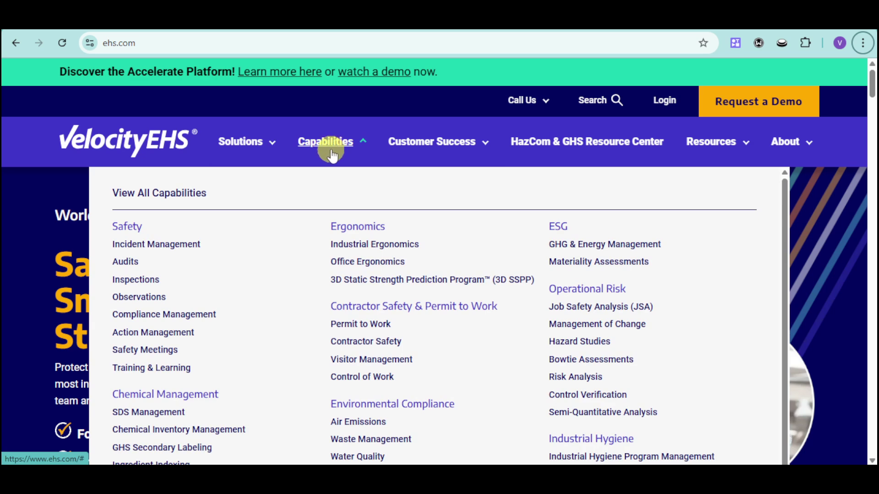
pyautogui.scroll(-1, 255, 247)
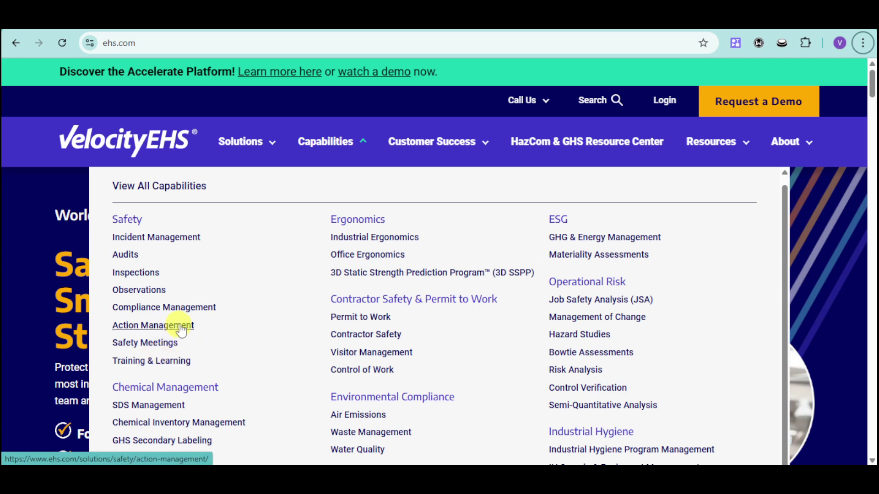
pyautogui.scroll(-2, 249, 329)
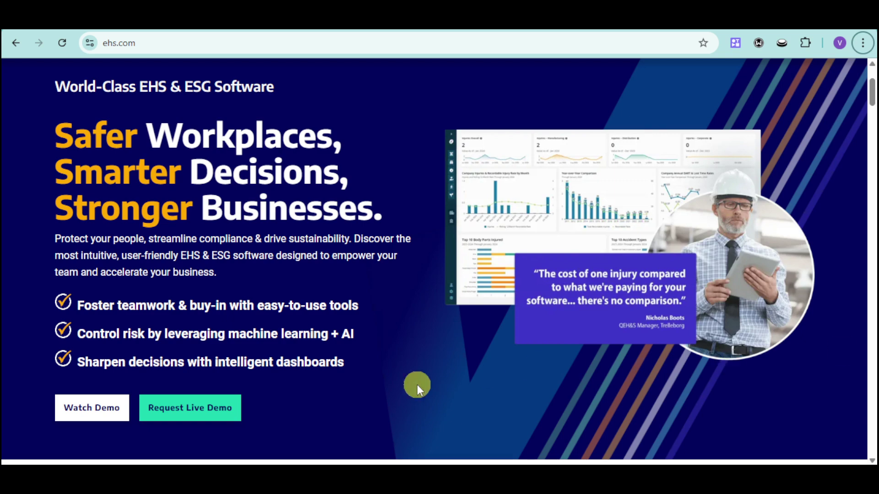
pyautogui.scroll(3, 394, 388)
pyautogui.hotkey('alt', 'Left')
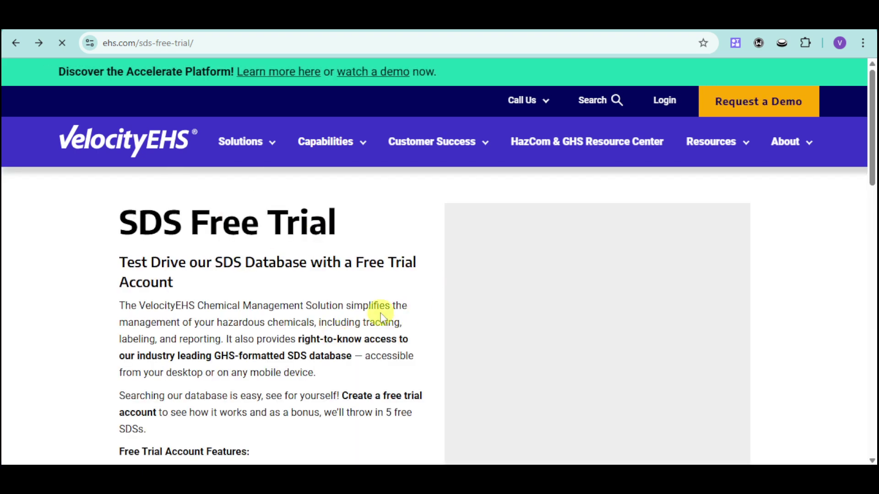
# Review the SDS Free Trial sign-up page through to the activated-trial confirmation
pyautogui.scroll(-1, 366, 312)
pyautogui.scroll(1, 544, 247)
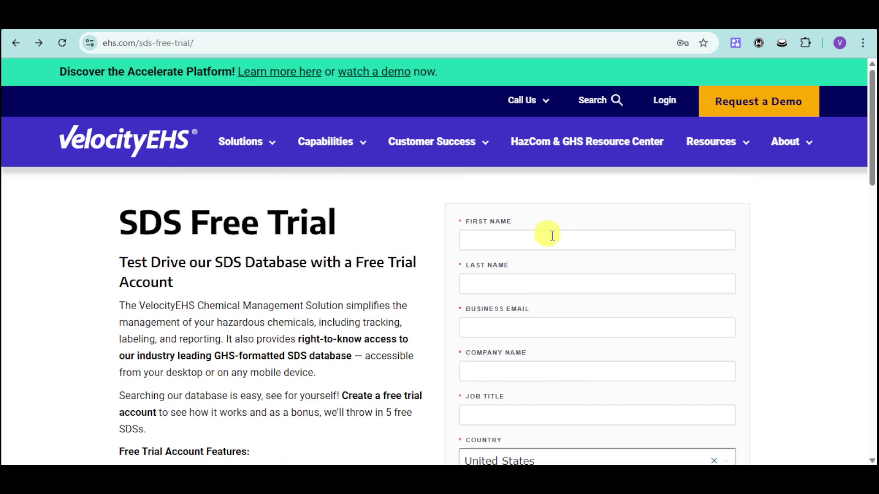
pyautogui.scroll(-2, 567, 284)
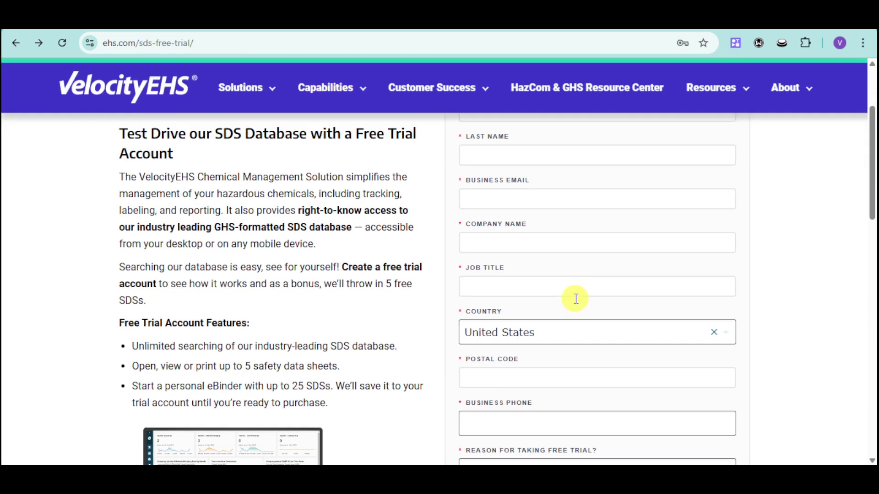
pyautogui.scroll(-2, 572, 265)
pyautogui.scroll(-2, 653, 289)
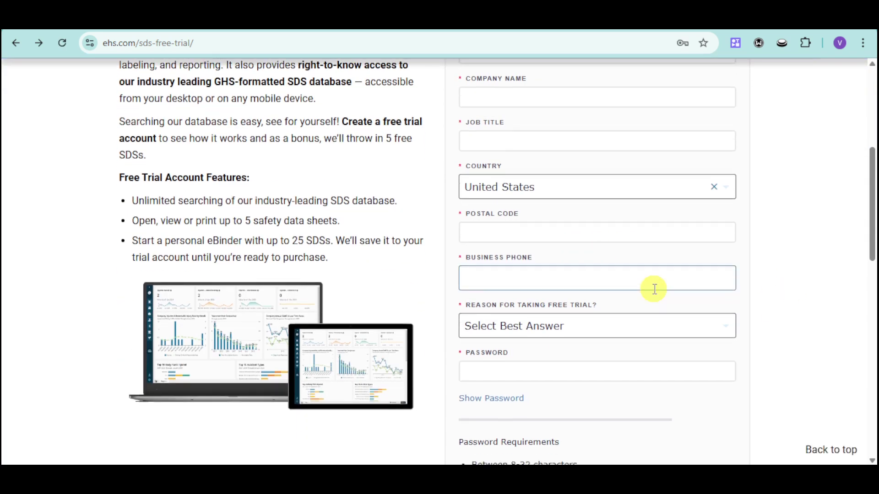
pyautogui.scroll(-3, 617, 220)
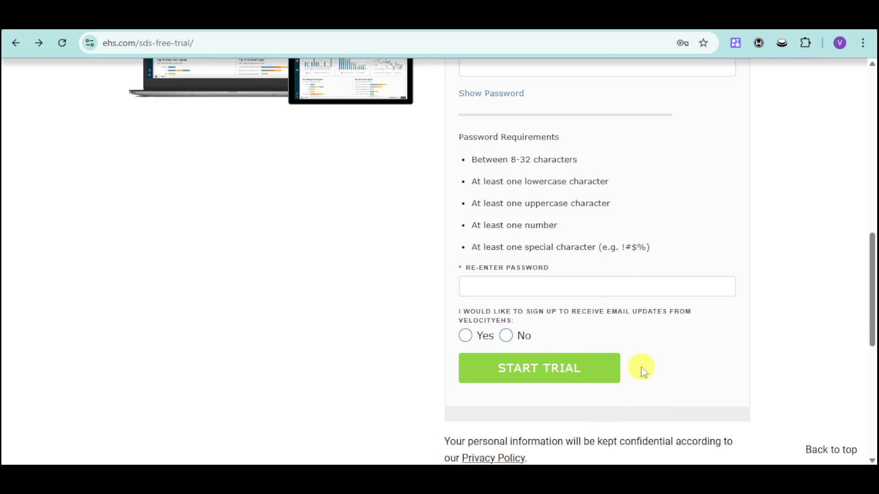
pyautogui.scroll(10, 254, 232)
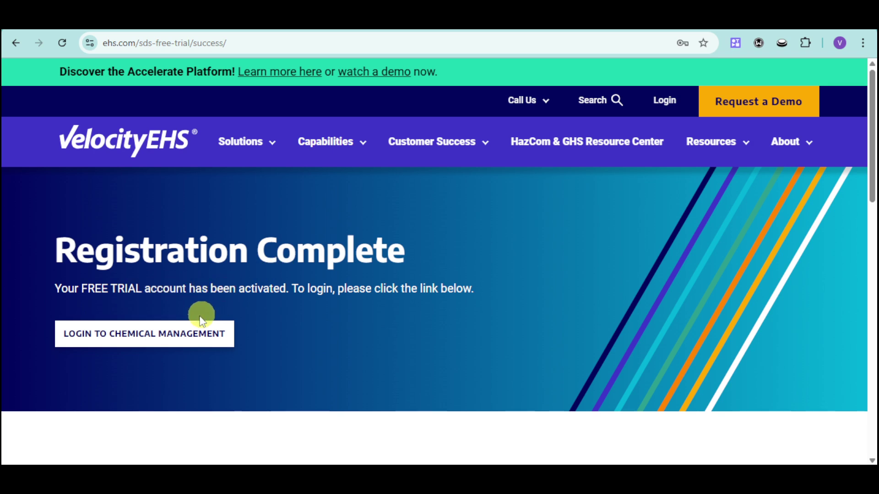
# Log in to Chemical Management and open the 272 Threadlocker High Strength SDS
pyautogui.click(233, 341)
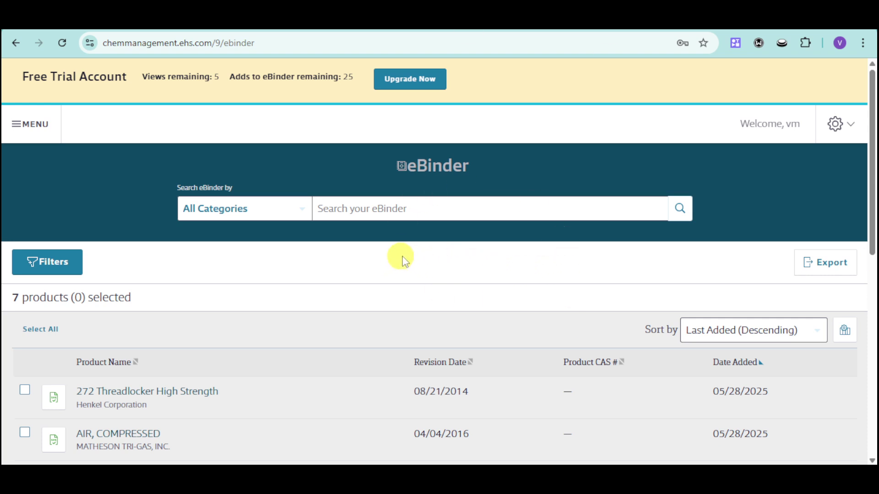
pyautogui.scroll(-1, 351, 347)
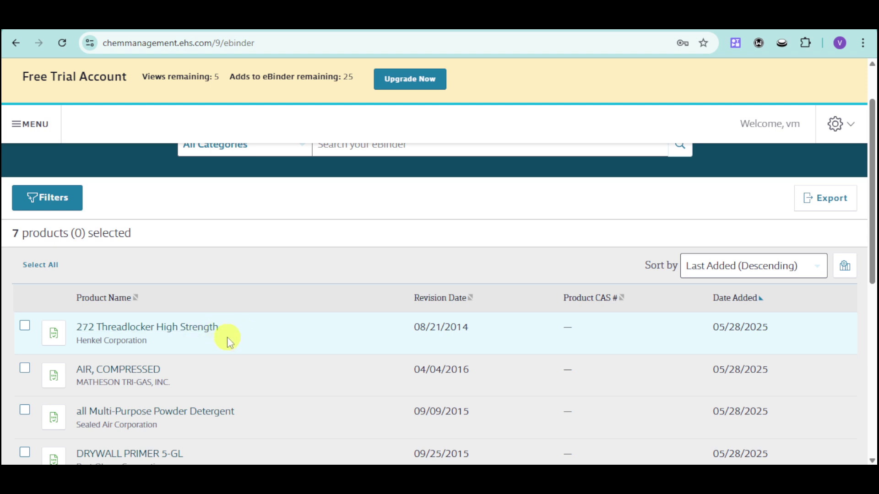
pyautogui.scroll(-4, 261, 408)
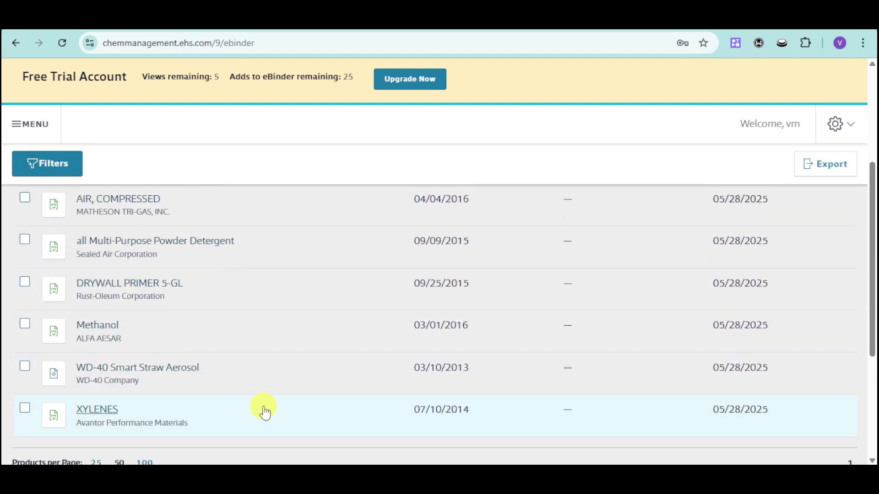
pyautogui.scroll(4, 264, 410)
pyautogui.click(173, 328)
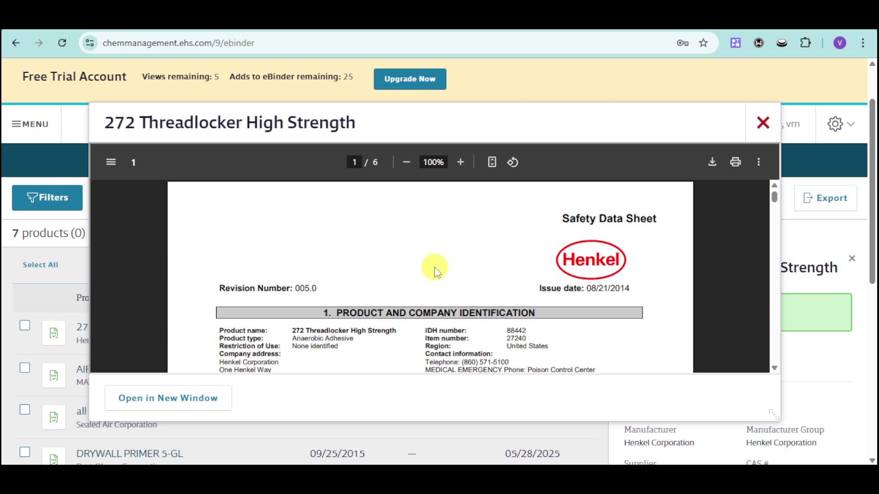
# Read the 272 Threadlocker SDS through Sections 5 and 6, reaching Section 8 on page 3
pyautogui.scroll(-2, 436, 272)
pyautogui.scroll(-4, 436, 271)
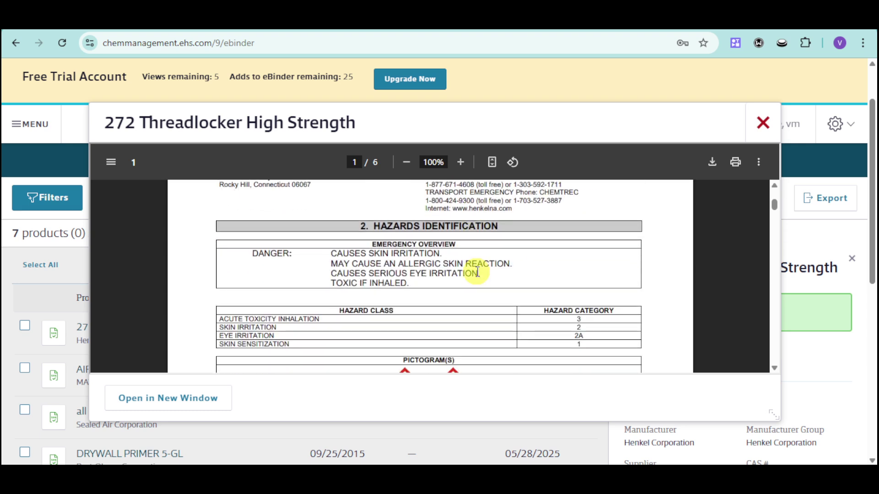
pyautogui.scroll(-2, 453, 256)
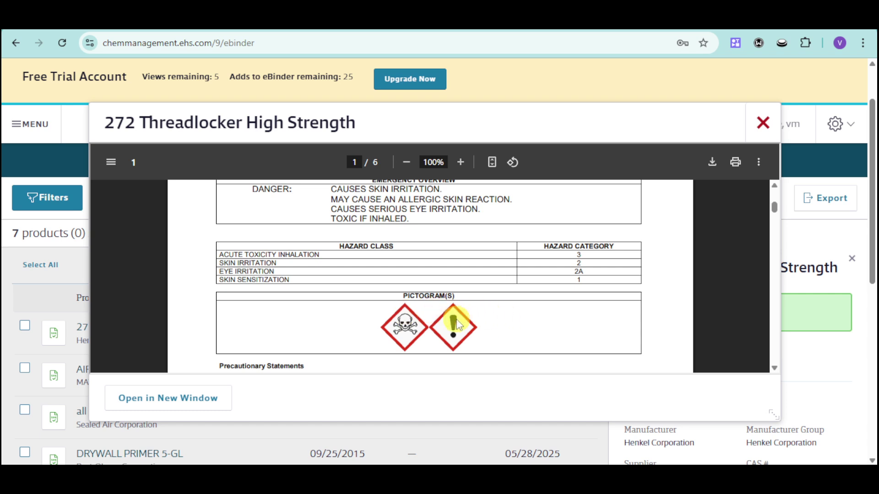
pyautogui.scroll(-3, 430, 316)
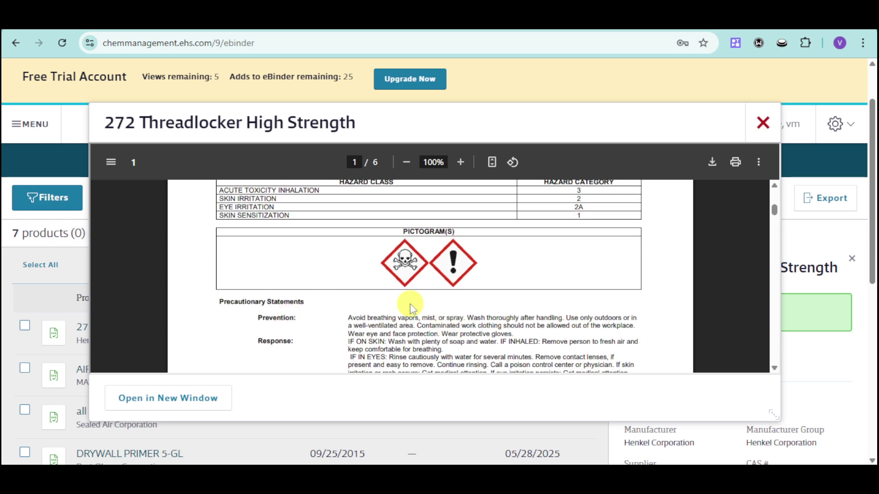
pyautogui.scroll(-3, 402, 308)
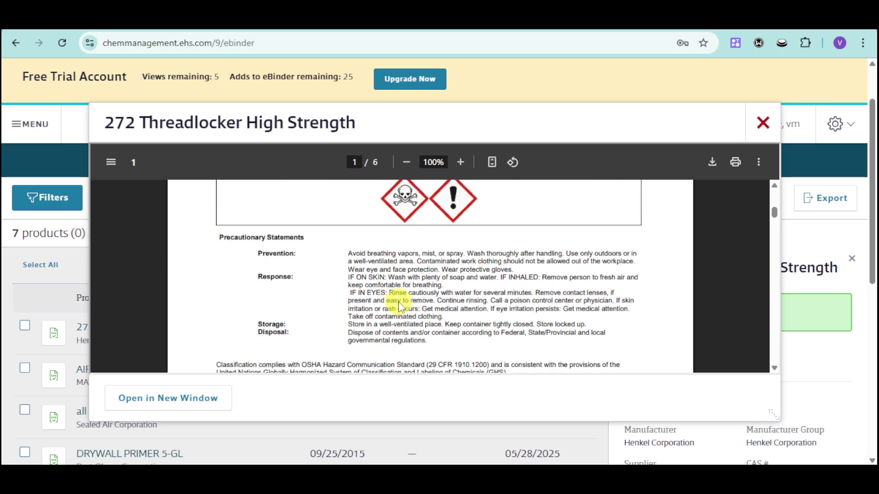
pyautogui.scroll(-5, 402, 308)
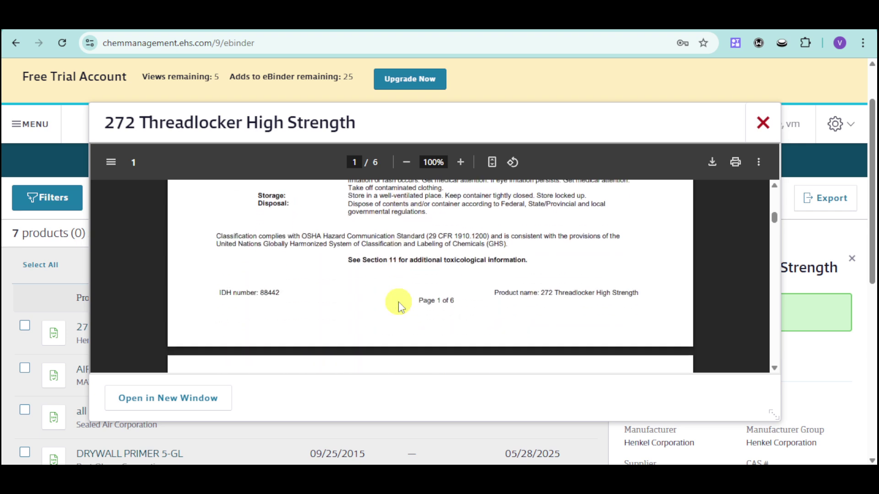
pyautogui.scroll(-8, 375, 311)
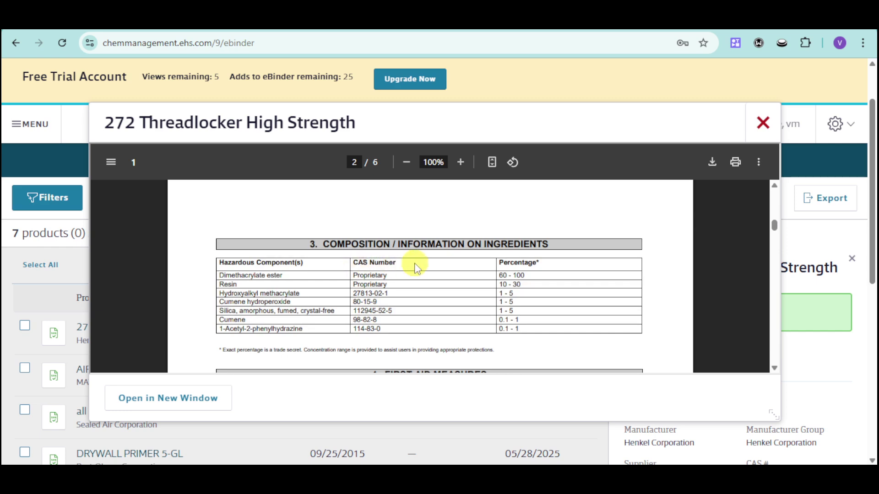
pyautogui.scroll(-3, 489, 267)
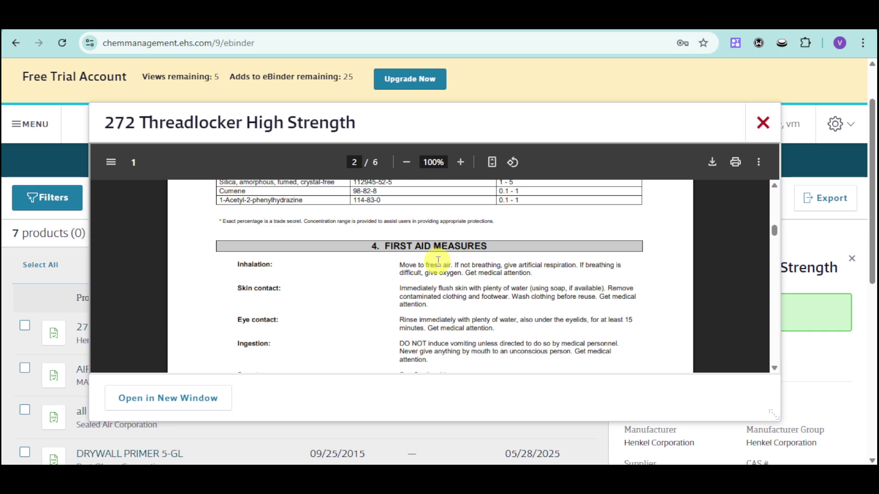
pyautogui.scroll(-2, 438, 260)
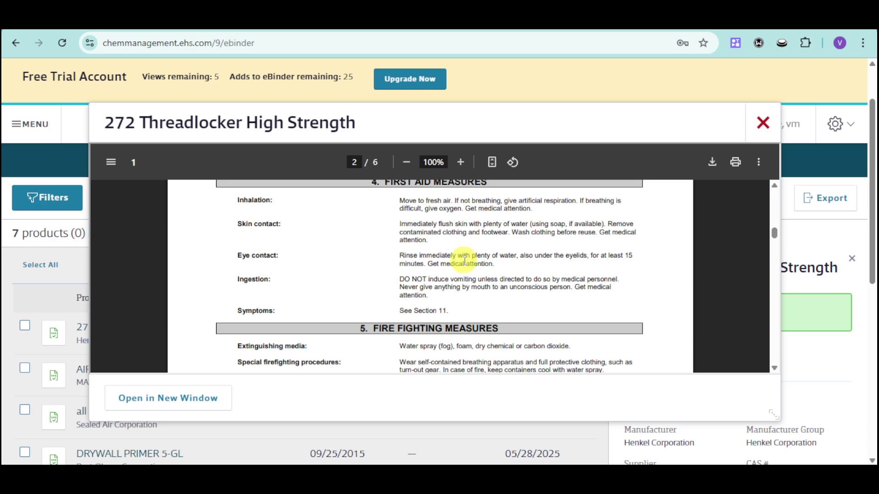
pyautogui.scroll(2, 465, 284)
pyautogui.scroll(-1, 508, 272)
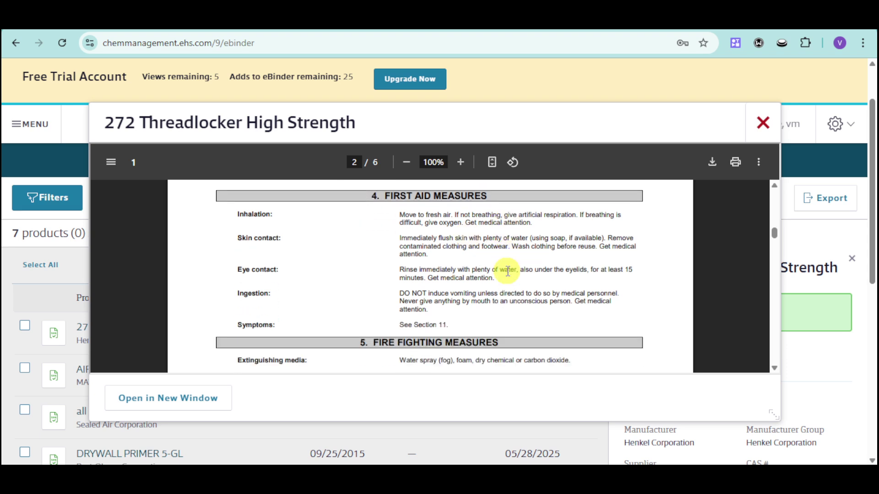
pyautogui.scroll(-1, 507, 272)
pyautogui.scroll(-3, 507, 275)
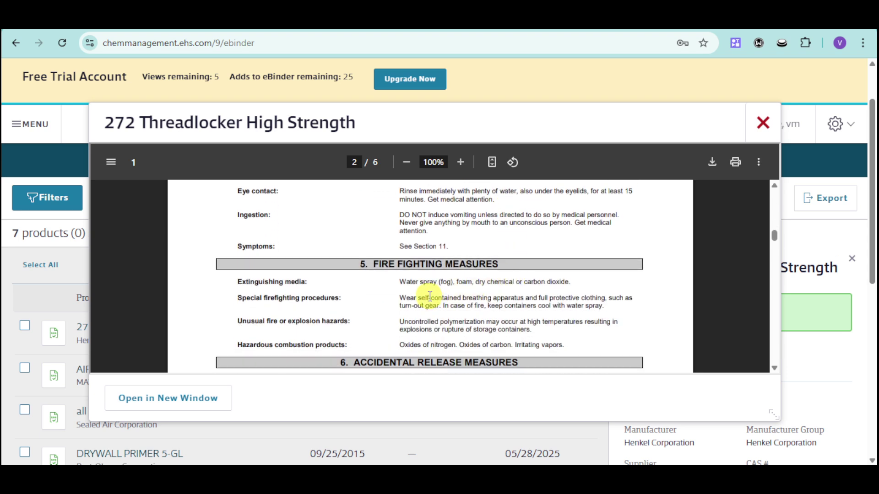
pyautogui.scroll(-6, 430, 296)
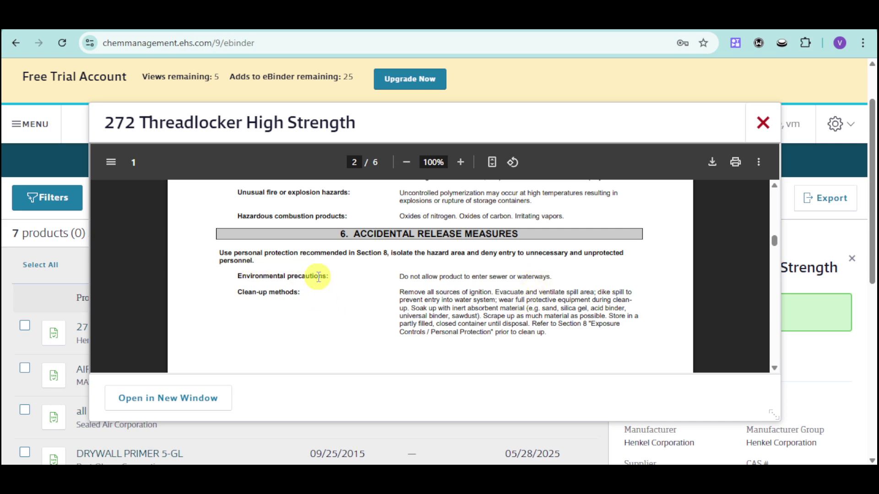
pyautogui.scroll(-10, 520, 316)
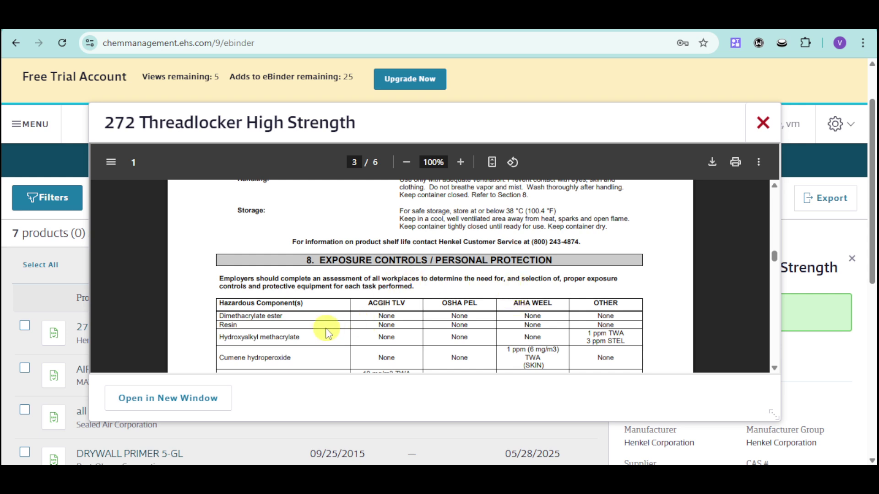
# Read Sections 9–16 of the SDS down to the 08/21/2014 issue date on page 6
pyautogui.scroll(-1, 321, 314)
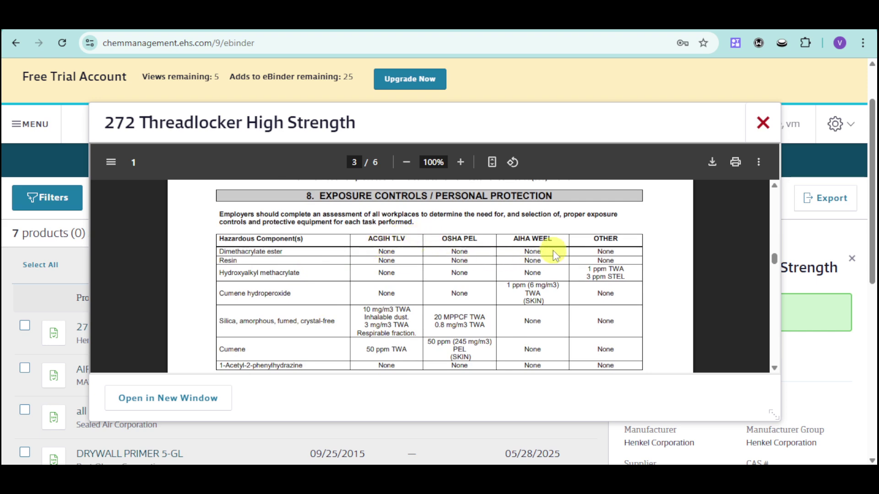
pyautogui.scroll(-2, 603, 298)
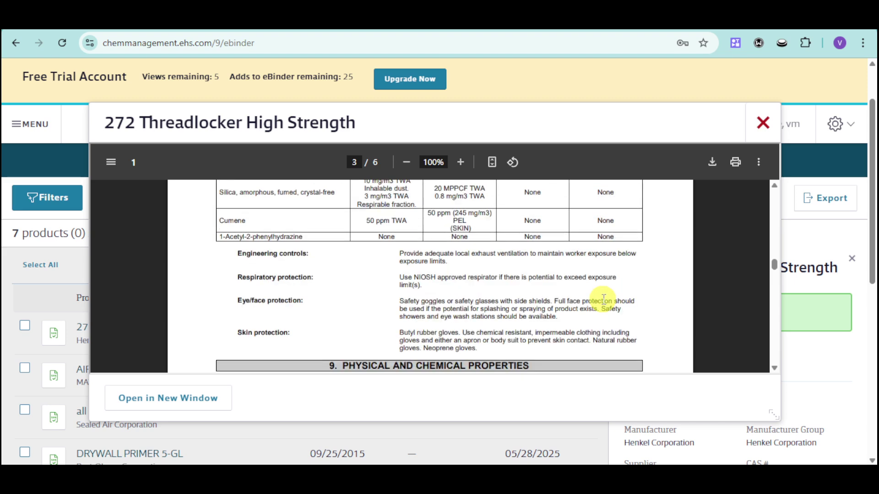
pyautogui.scroll(-1, 602, 297)
pyautogui.scroll(1, 555, 297)
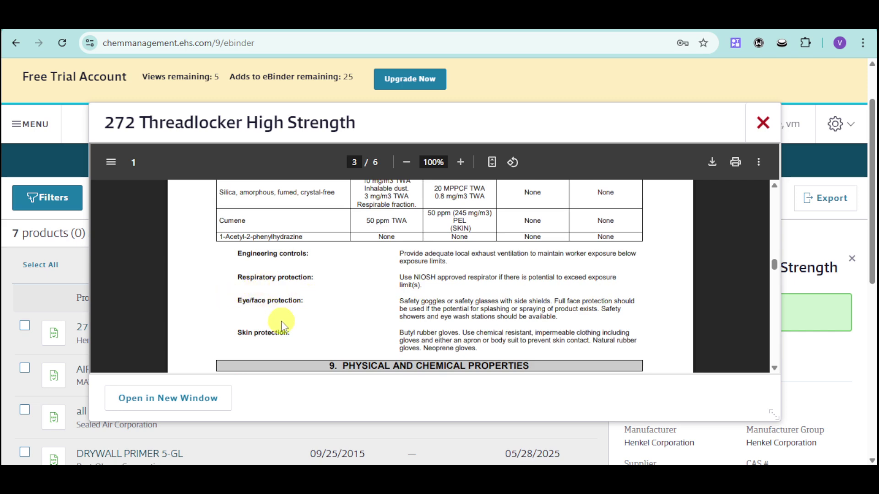
pyautogui.scroll(-2, 382, 336)
pyautogui.scroll(-2, 396, 332)
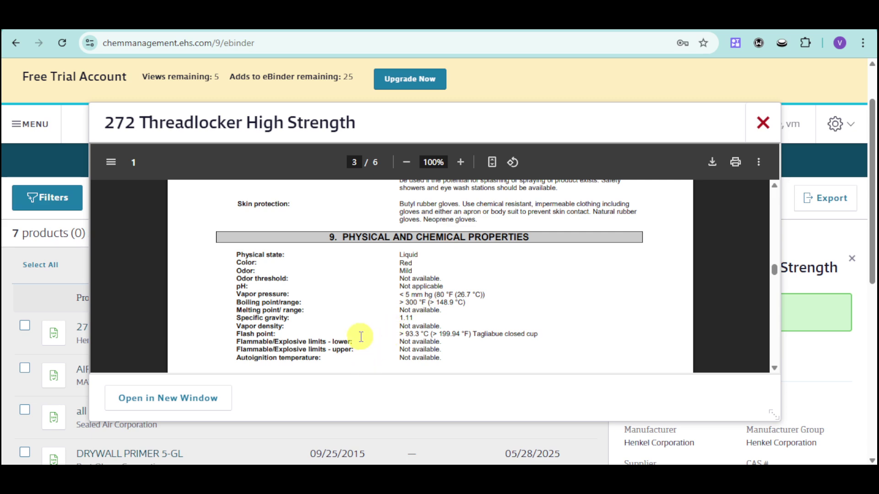
pyautogui.scroll(-6, 407, 268)
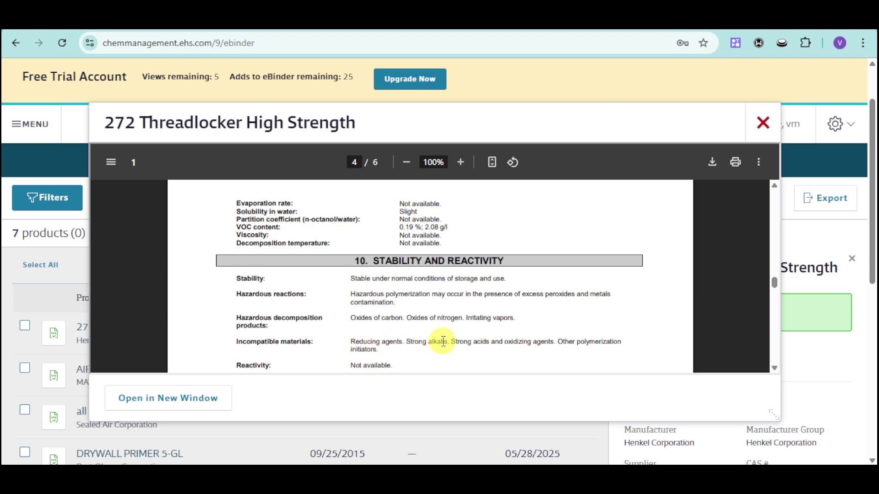
pyautogui.scroll(-1, 473, 308)
pyautogui.scroll(-1, 317, 289)
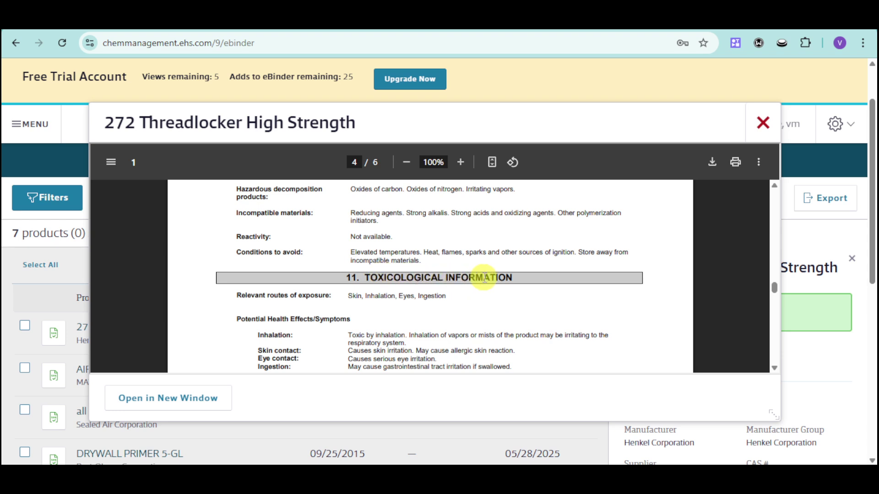
pyautogui.scroll(-6, 505, 301)
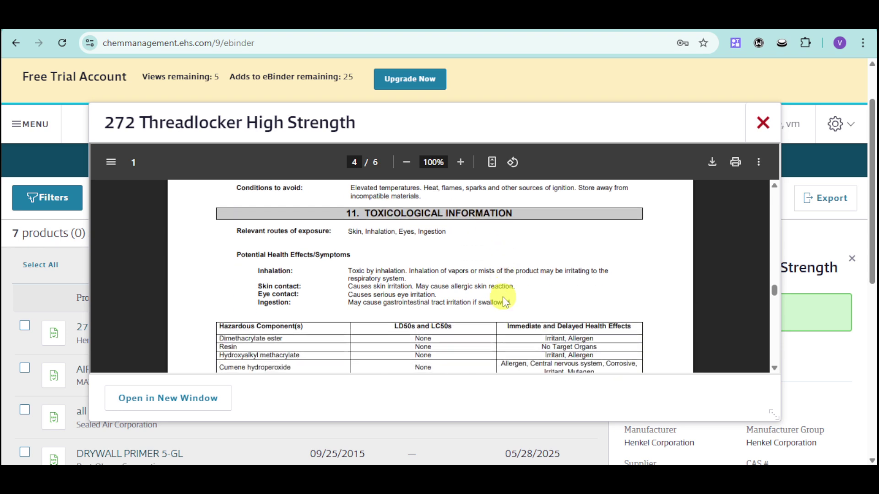
pyautogui.scroll(-4, 503, 298)
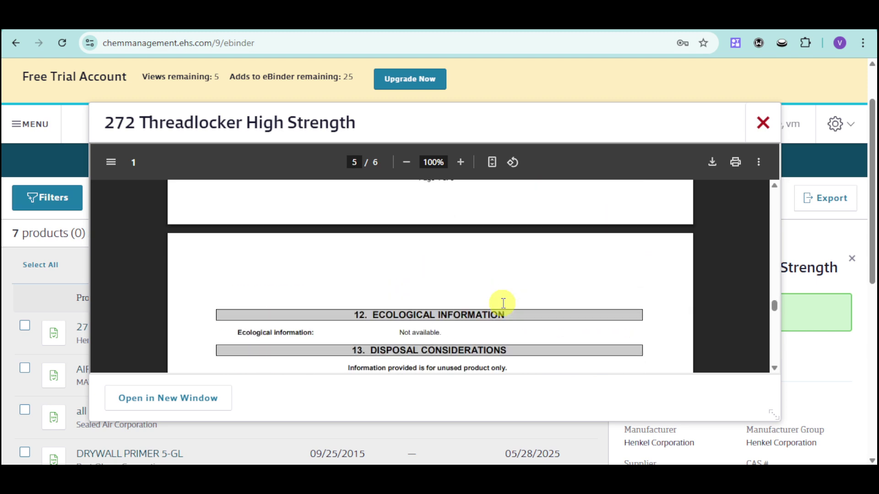
pyautogui.scroll(-3, 457, 328)
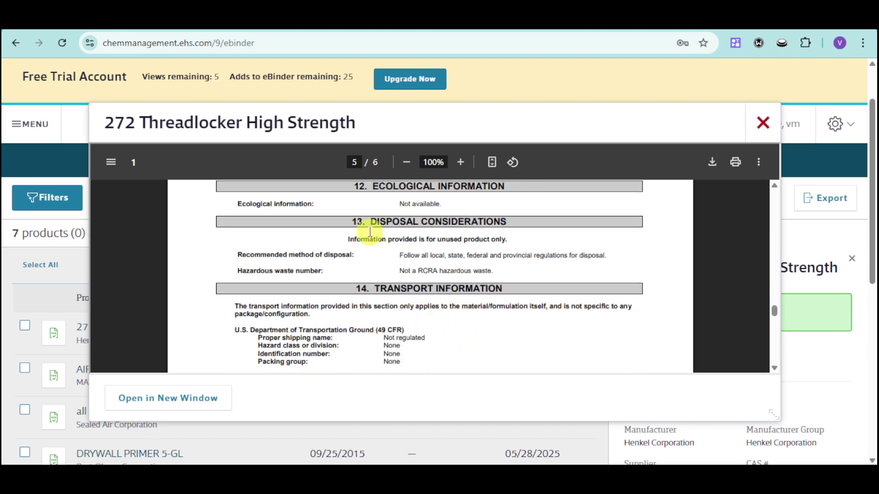
pyautogui.scroll(-1, 457, 248)
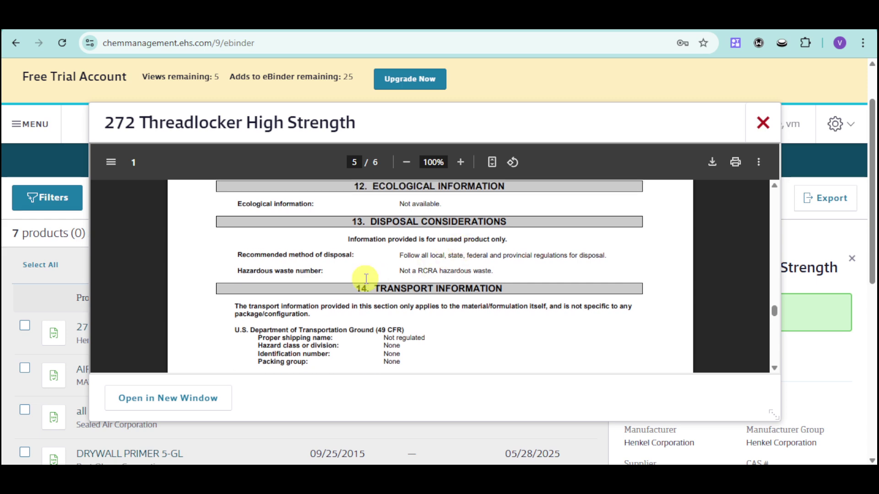
pyautogui.scroll(-6, 411, 277)
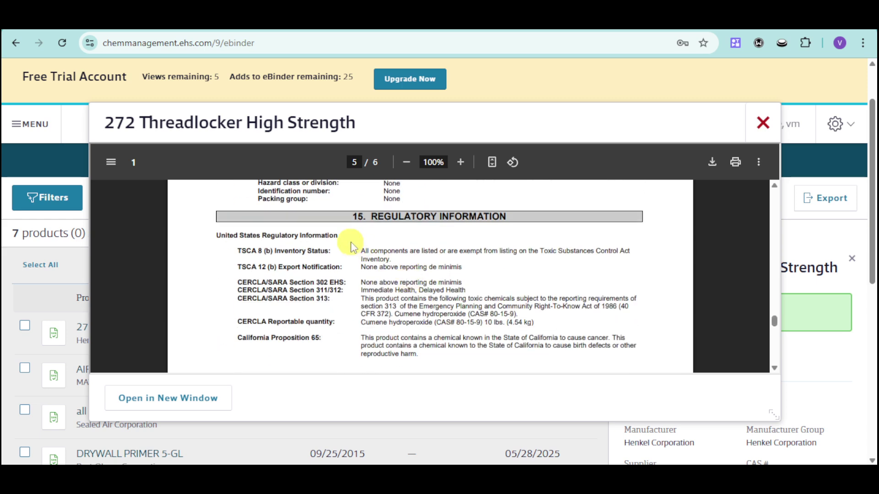
pyautogui.scroll(-3, 349, 243)
pyautogui.scroll(-2, 555, 265)
pyautogui.scroll(-5, 484, 256)
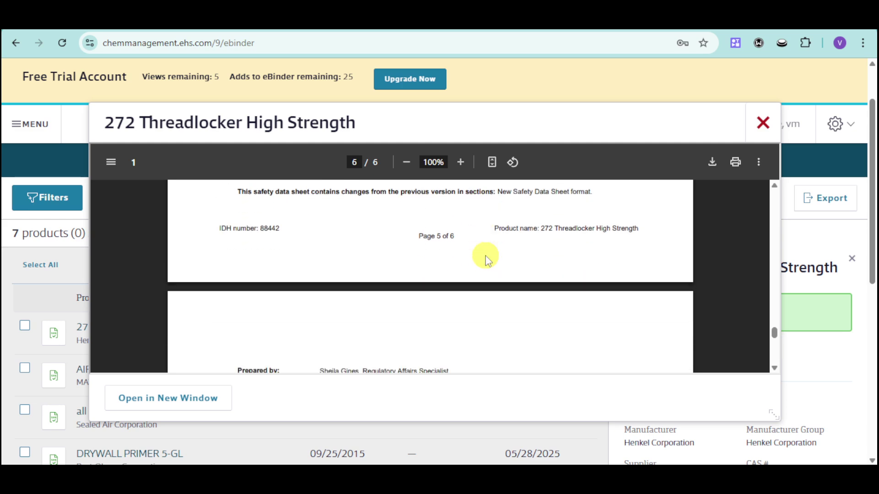
pyautogui.scroll(-3, 423, 259)
pyautogui.scroll(5, 424, 259)
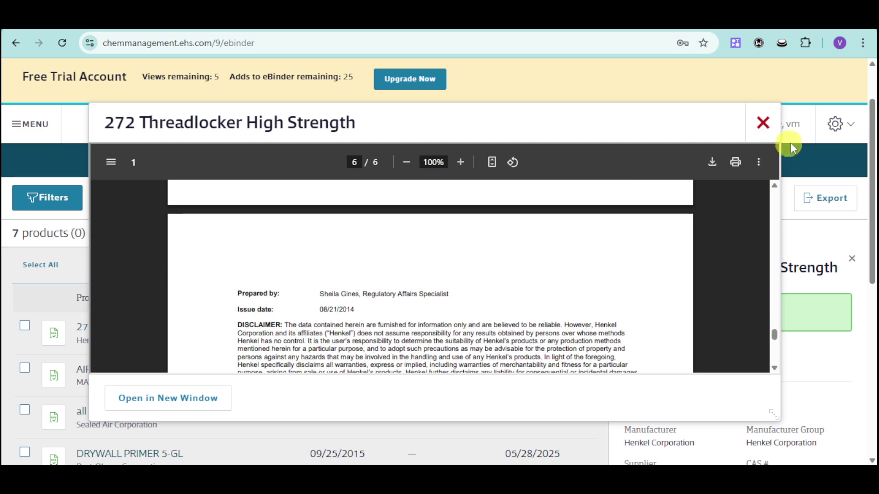
# Close the SDS viewer and check the eBinder search category list
pyautogui.click(762, 124)
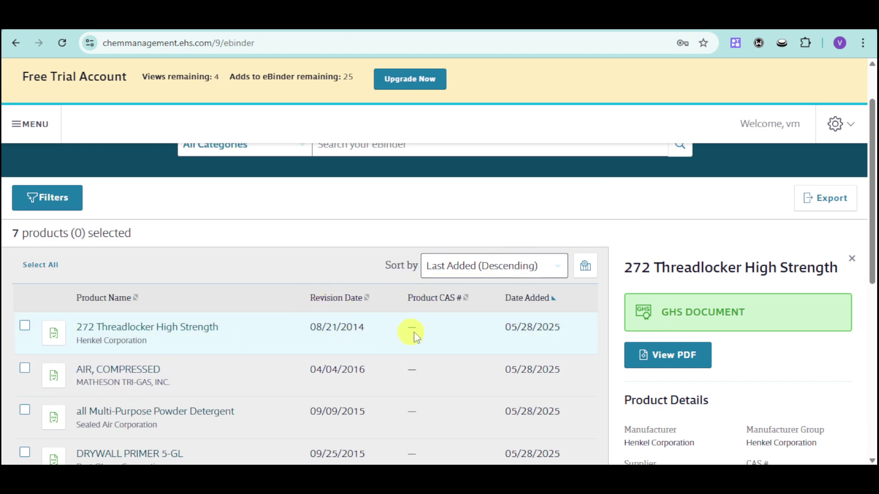
pyautogui.scroll(2, 416, 333)
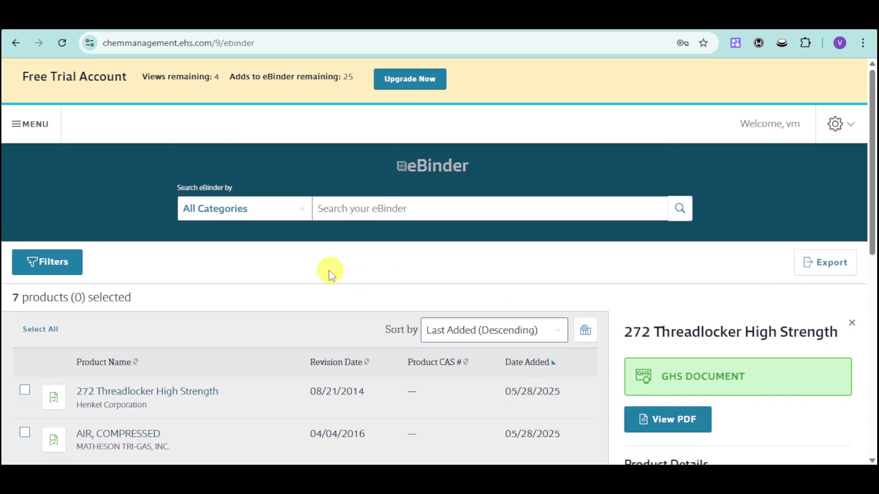
pyautogui.click(294, 213)
pyautogui.click(407, 262)
# Check the site navigation menu, then show the Preferences and Billing and Account options
pyautogui.click(37, 124)
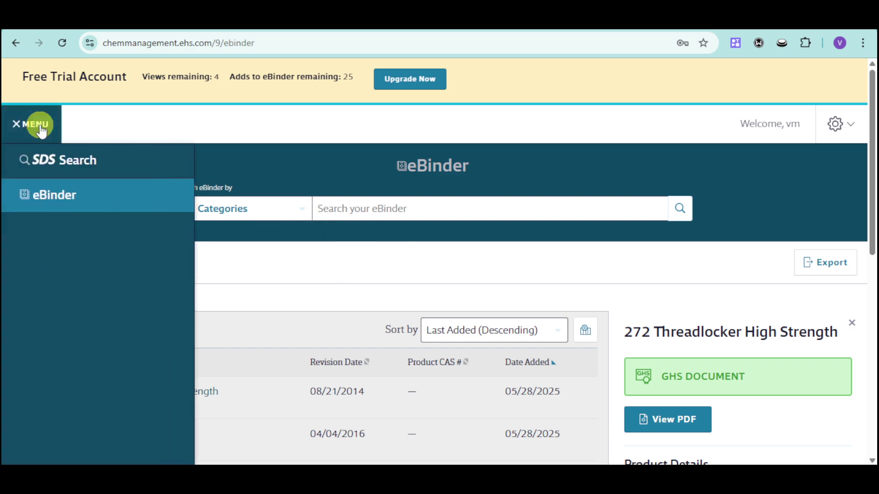
pyautogui.click(37, 128)
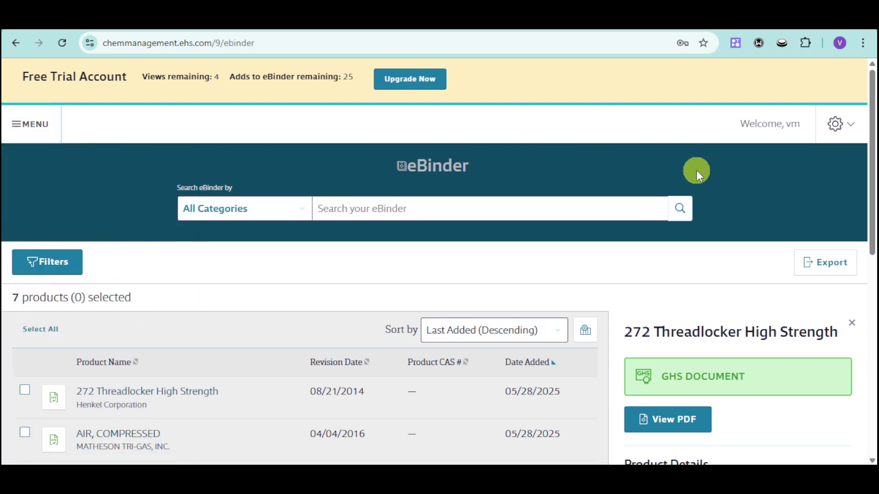
pyautogui.click(844, 125)
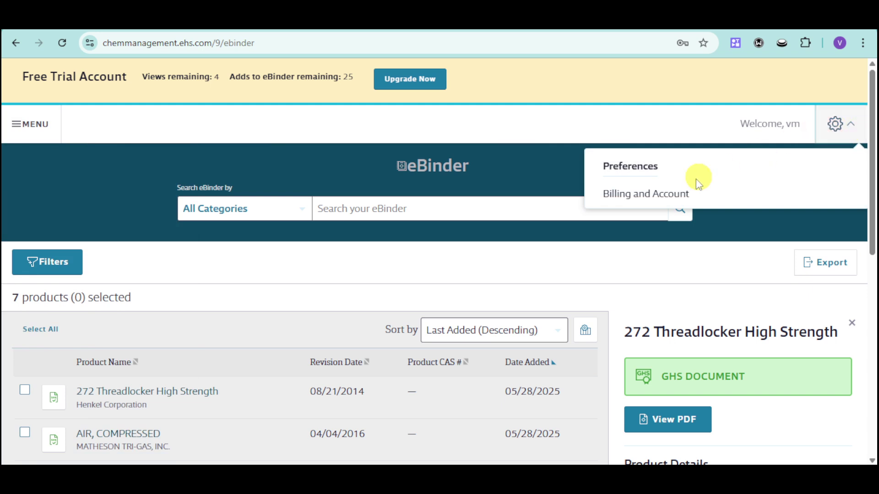
# Visit the Billing and Account page, then return to the SDS free trial page
pyautogui.click(671, 197)
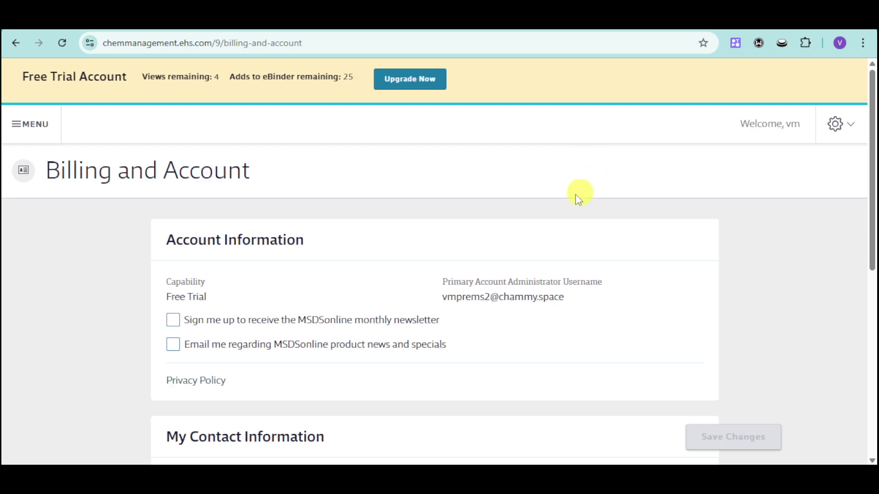
pyautogui.scroll(-5, 307, 317)
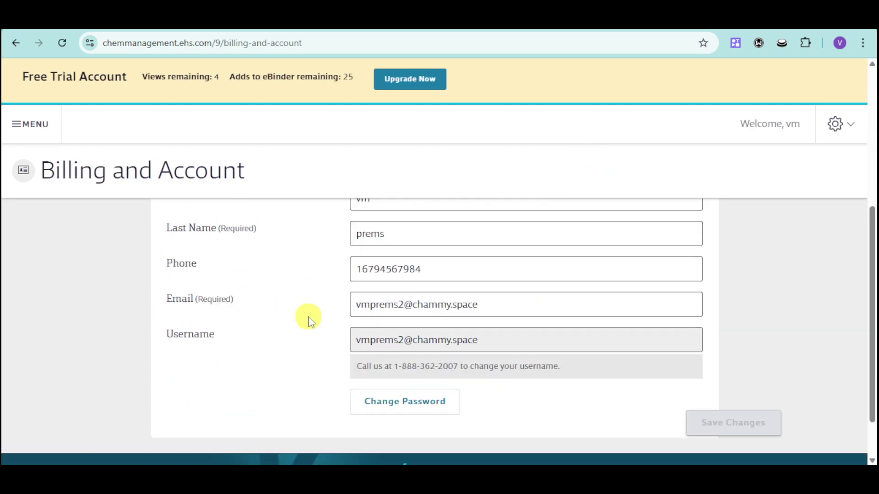
pyautogui.scroll(6, 307, 316)
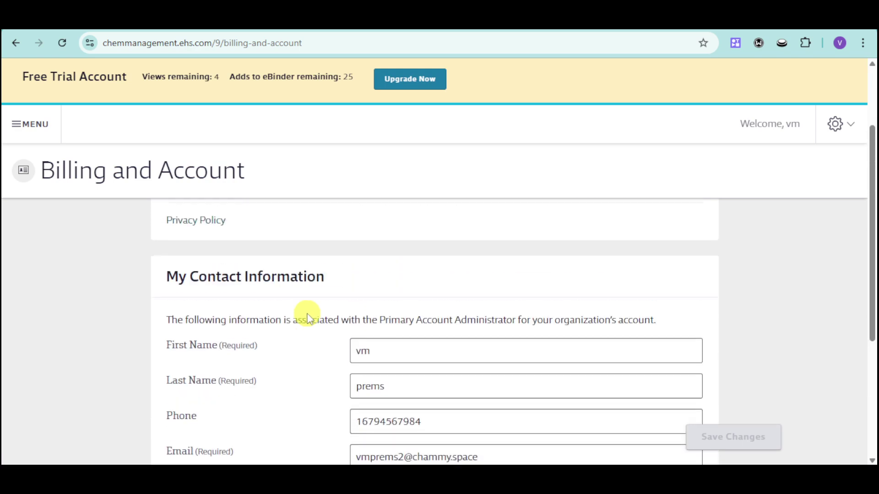
pyautogui.hotkey('alt', 'Left')
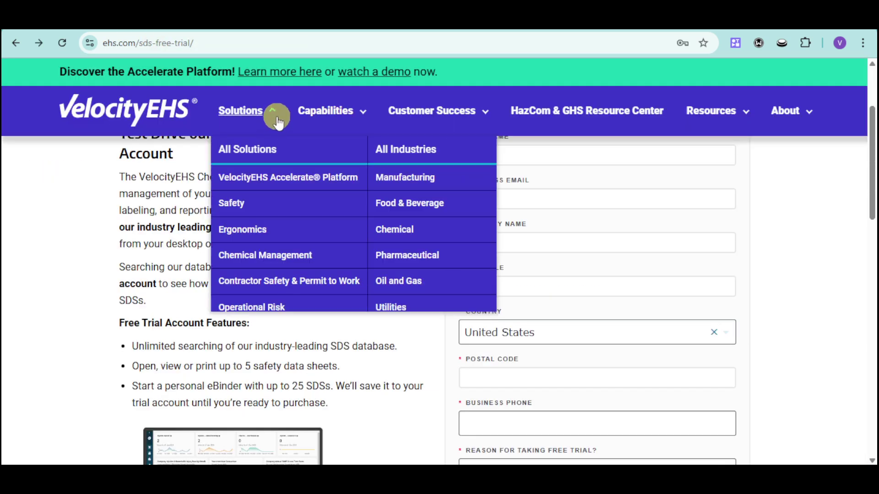
# Show the Chemical Management eBinder with 7 products, 4 views and 25 adds remaining
pyautogui.moveTo(337, 111)
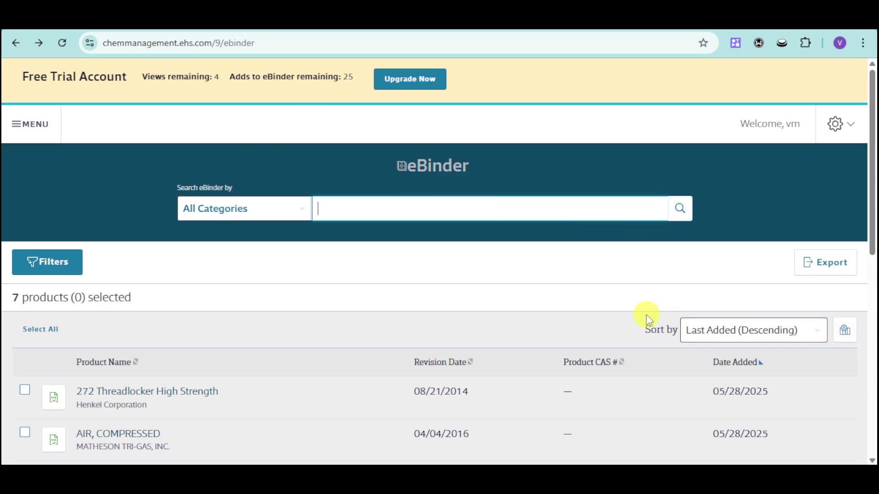
# Open and close the XYLENES SDS, then look through its product details panel
pyautogui.scroll(-5, 647, 319)
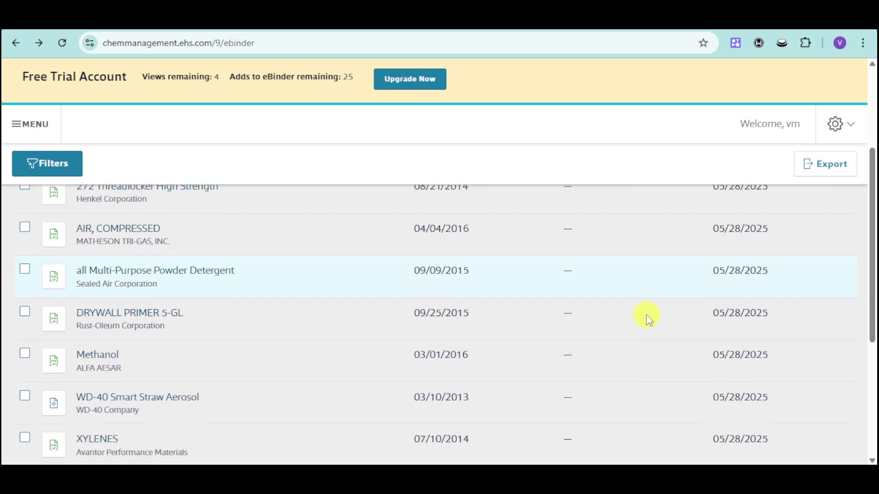
pyautogui.scroll(-3, 124, 289)
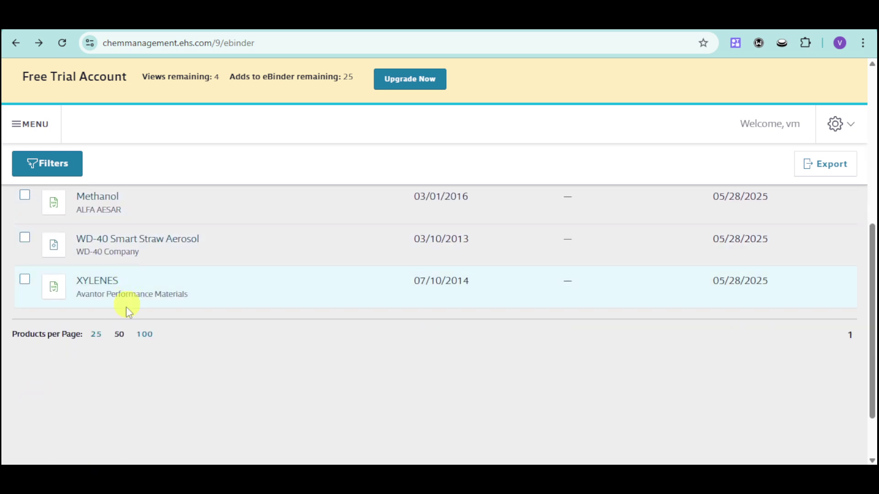
pyautogui.click(96, 280)
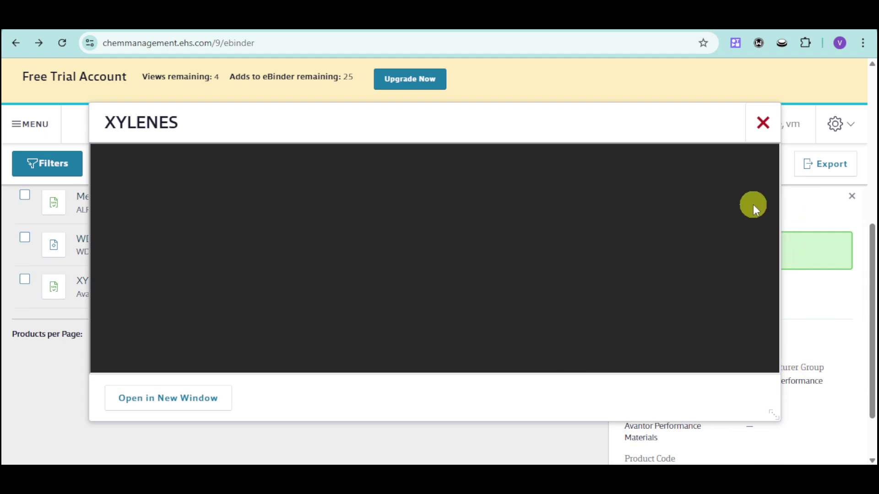
pyautogui.click(763, 123)
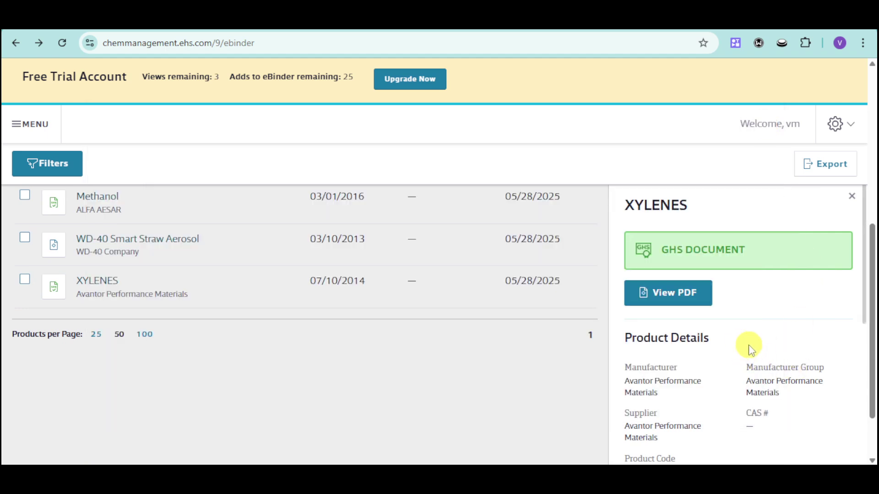
pyautogui.scroll(-3, 748, 344)
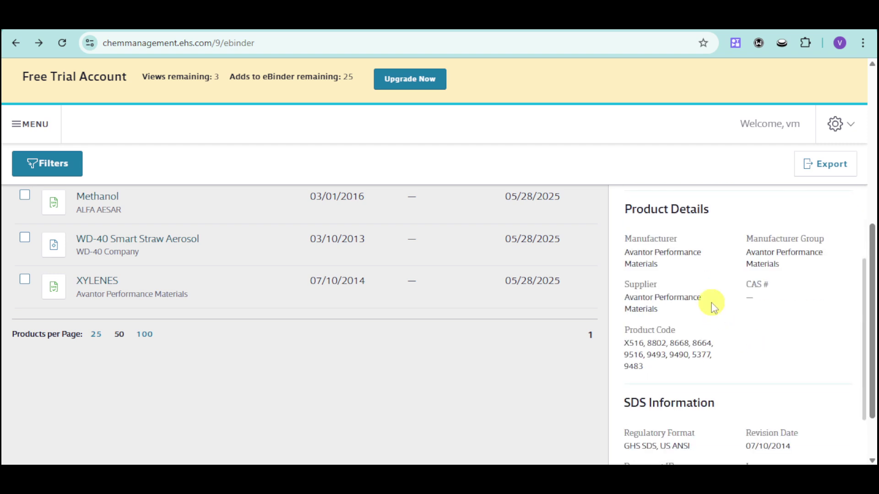
pyautogui.scroll(-2, 725, 287)
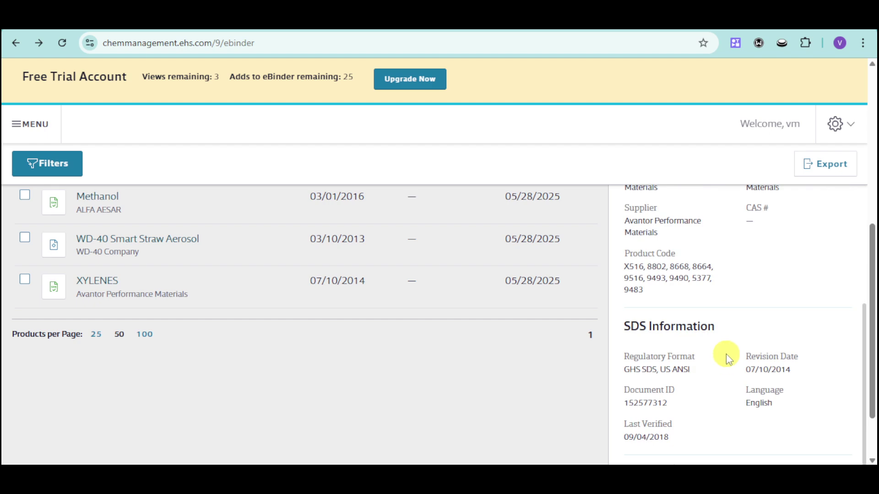
pyautogui.scroll(4, 730, 353)
pyautogui.scroll(1, 730, 348)
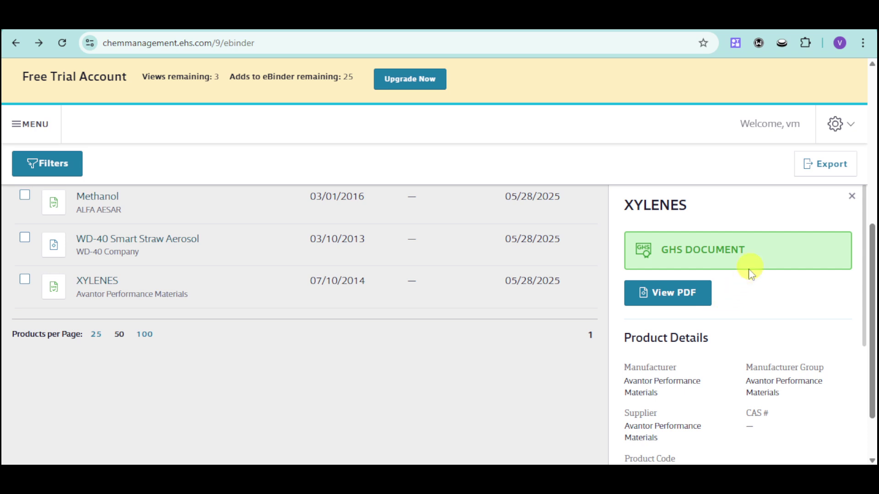
# Export the eBinder list to Excel using 'Displayed results and additional data'
pyautogui.click(816, 162)
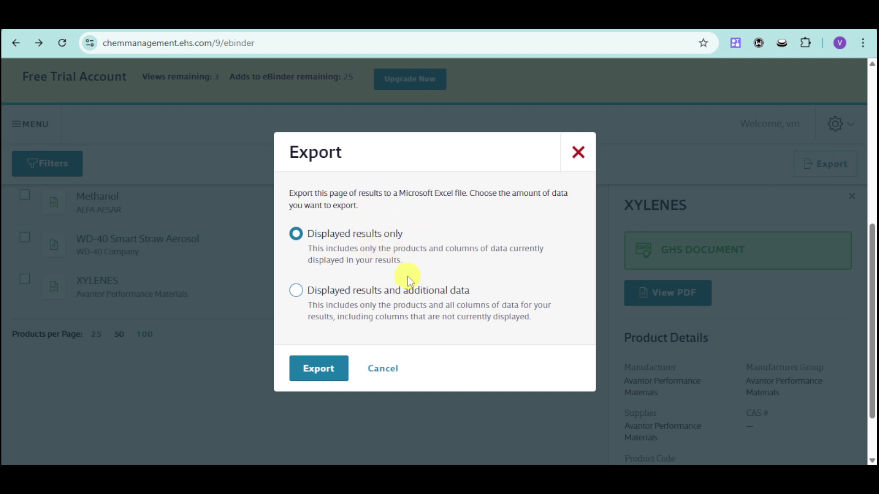
pyautogui.click(399, 298)
pyautogui.click(329, 373)
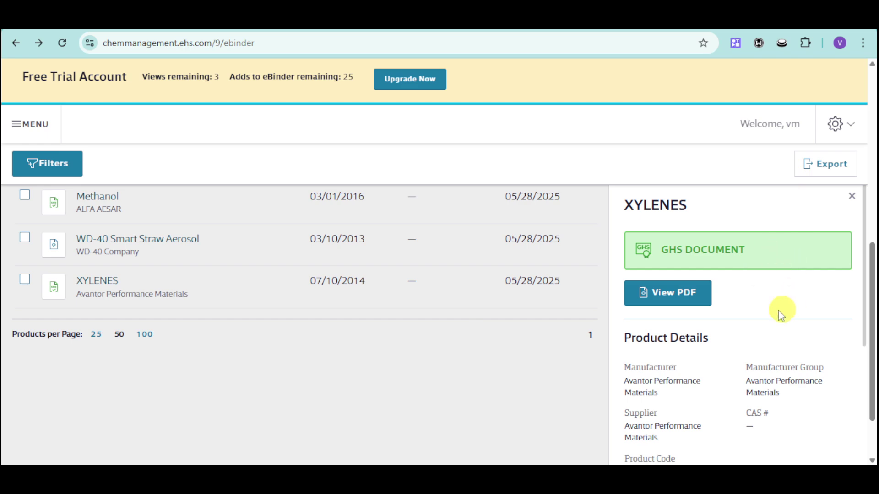
# Close the XYLENES details panel to return to the eBinder list
pyautogui.scroll(8, 409, 289)
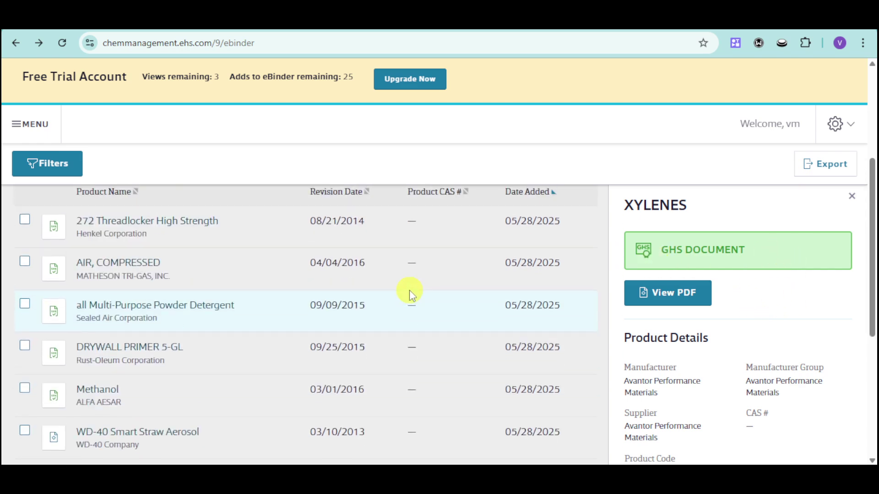
pyautogui.scroll(2, 414, 287)
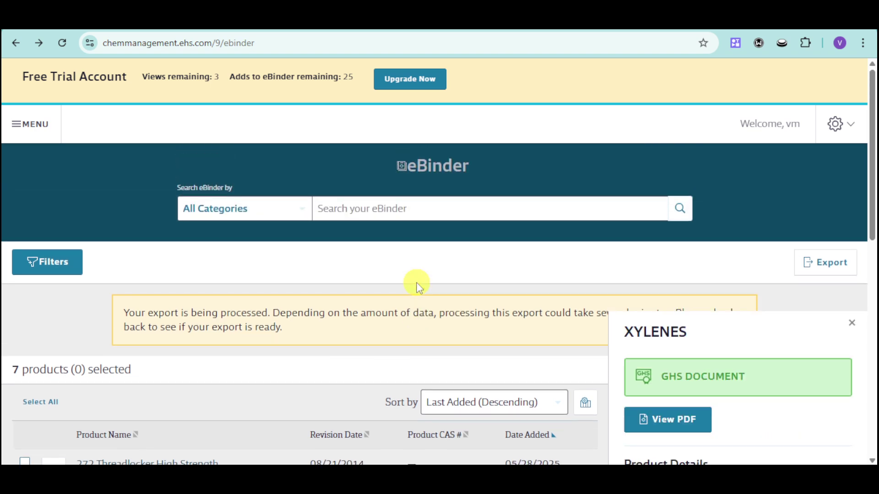
pyautogui.scroll(-2, 312, 336)
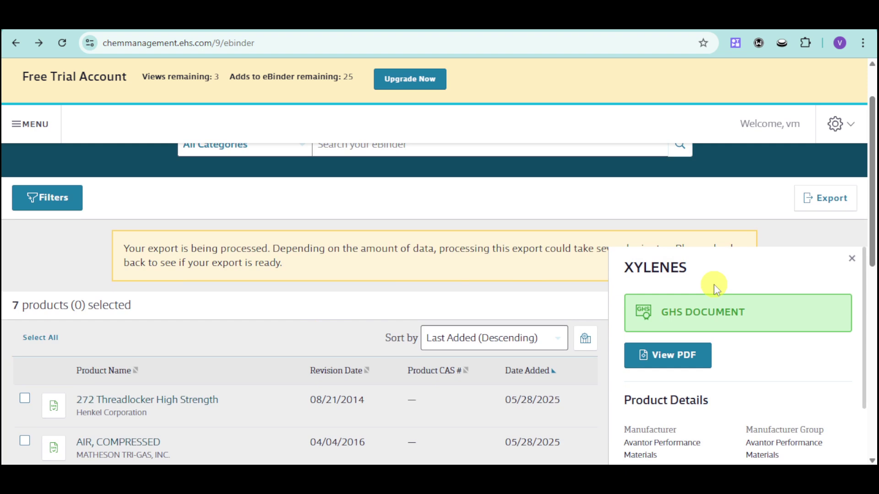
pyautogui.click(849, 264)
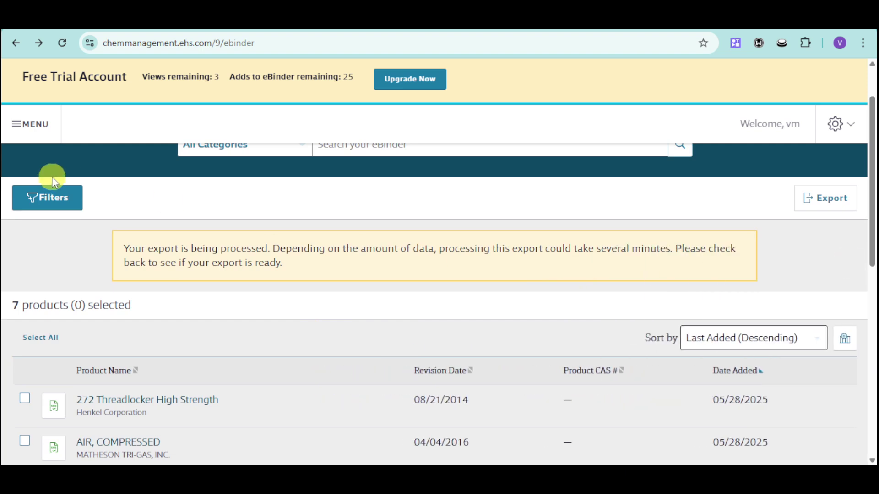
# Open the eBinder Filters dialog and close it without applying any filters
pyautogui.click(68, 199)
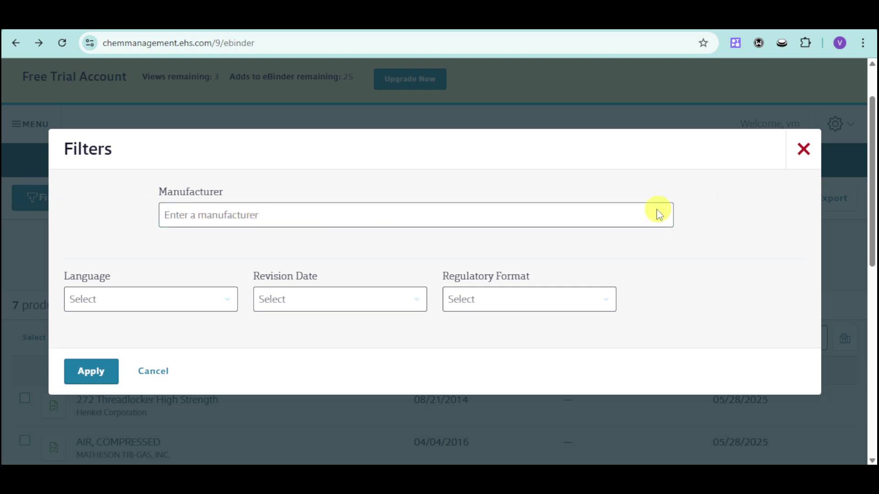
pyautogui.click(803, 149)
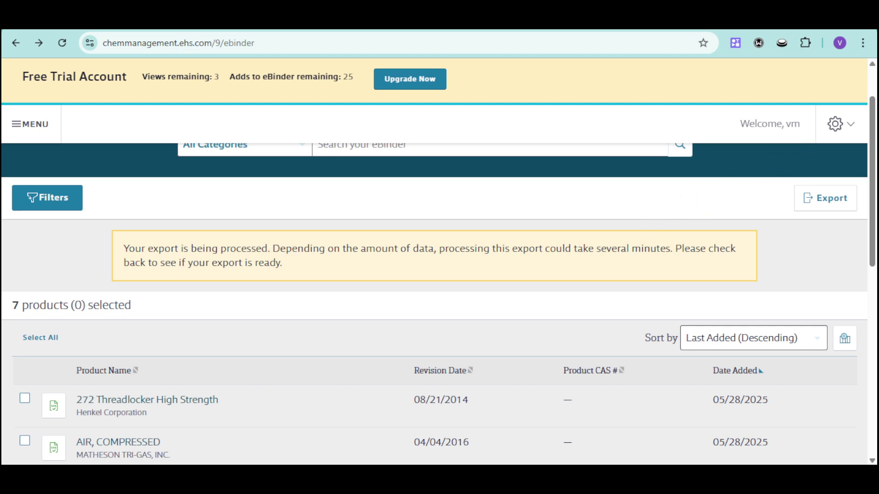
pyautogui.scroll(2, 779, 298)
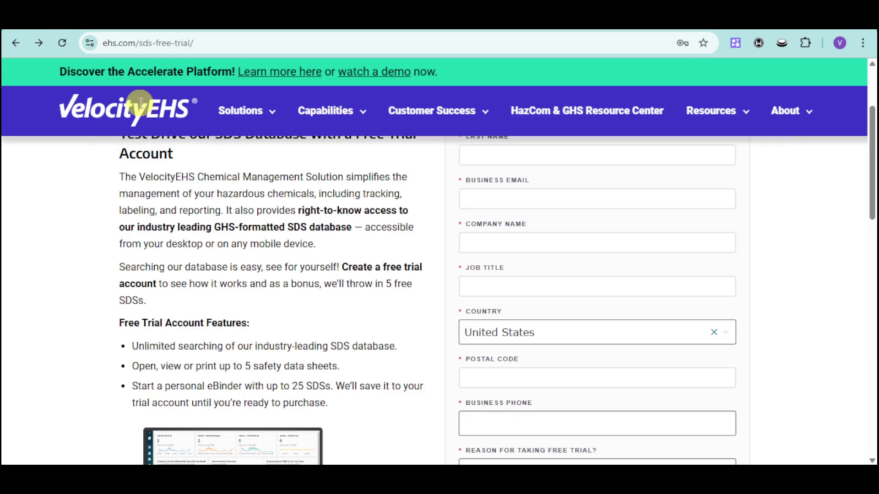
pyautogui.hotkey('ctrl', 't')
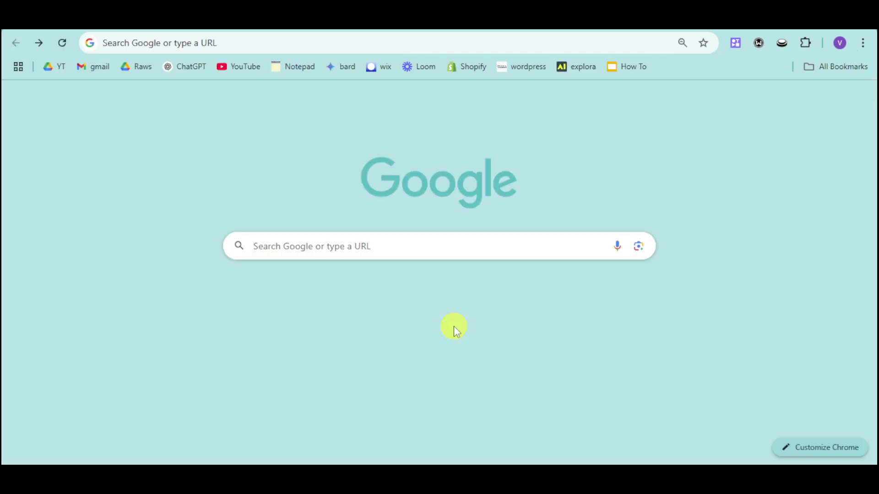
pyautogui.hotkey('alt', 'Right')
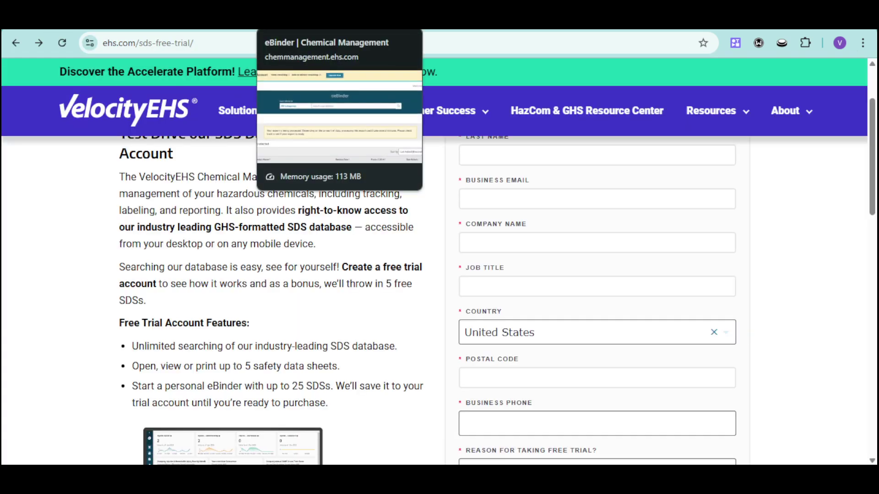
pyautogui.click(311, 18)
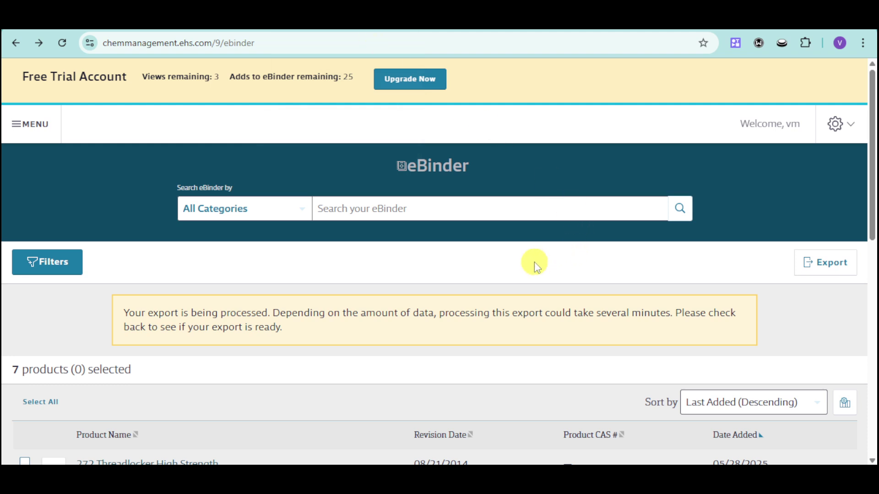